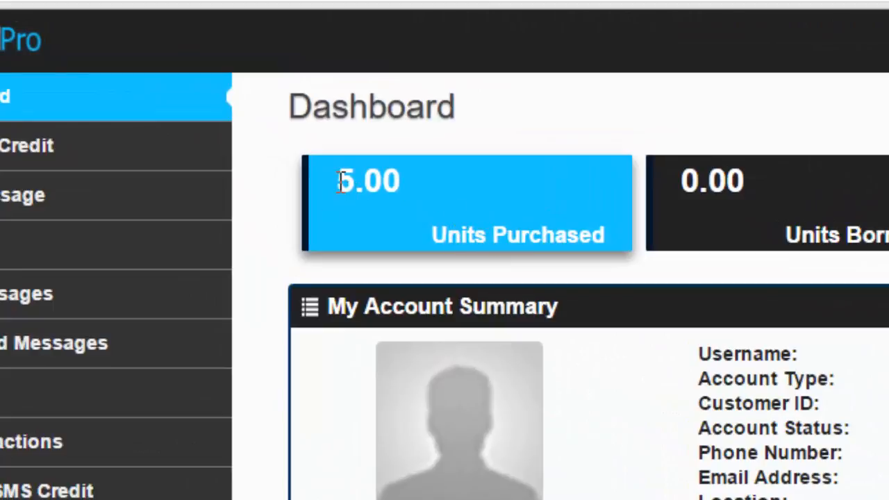
# - Highlight the Units Purchased and Current Balance figures, both 5.00
pyautogui.moveTo(338, 181); pyautogui.dragTo(406, 182)
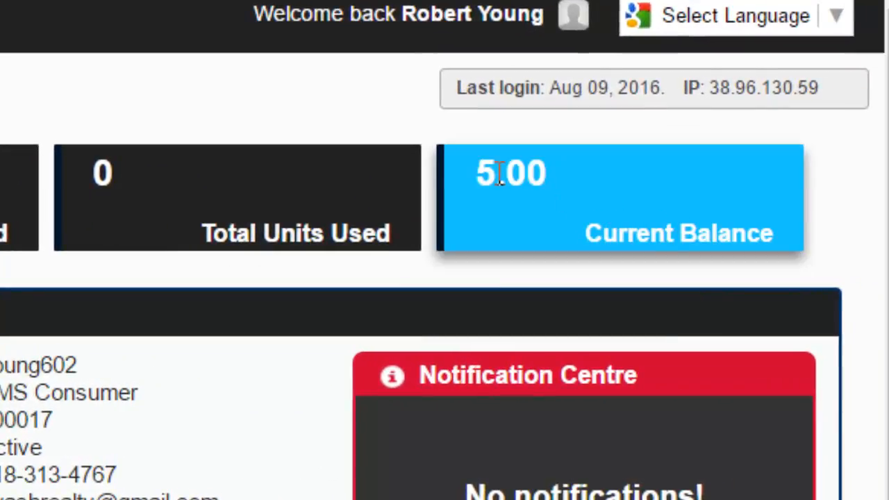
pyautogui.moveTo(478, 173); pyautogui.dragTo(561, 174)
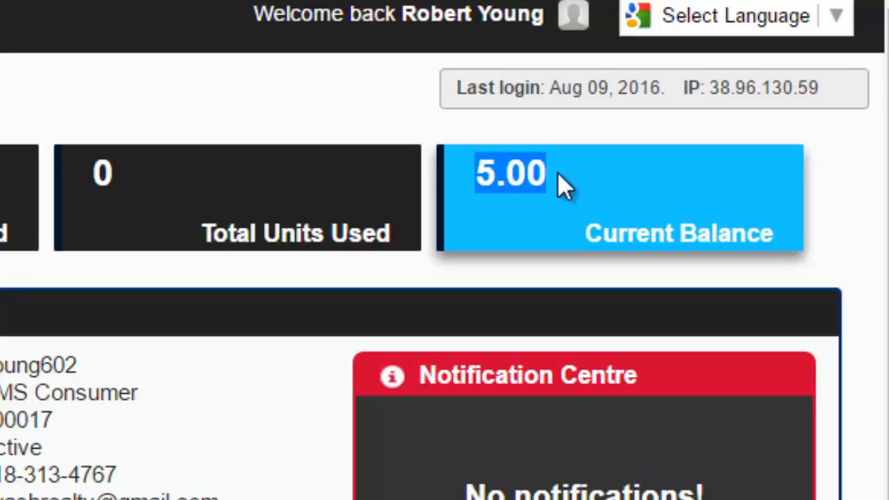
pyautogui.click(602, 119)
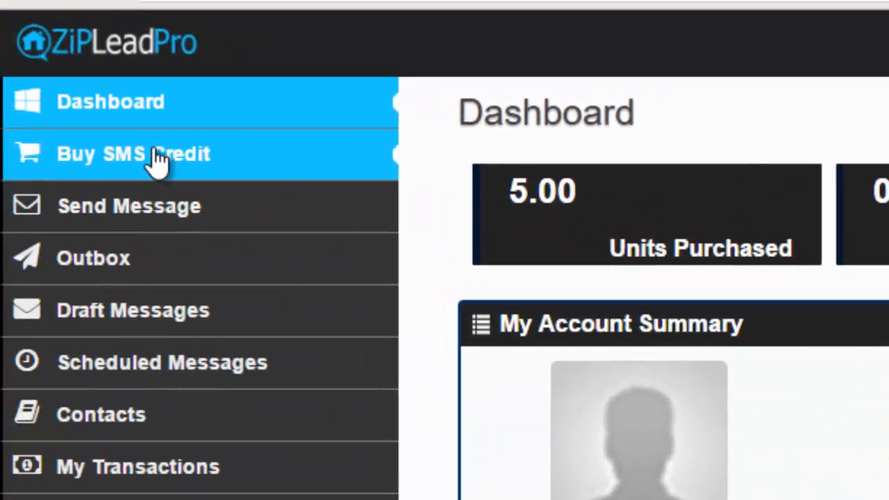
# - On the Buy SMS Credit page, set the order to 100 SMS units, totalling $20
pyautogui.click(156, 159)
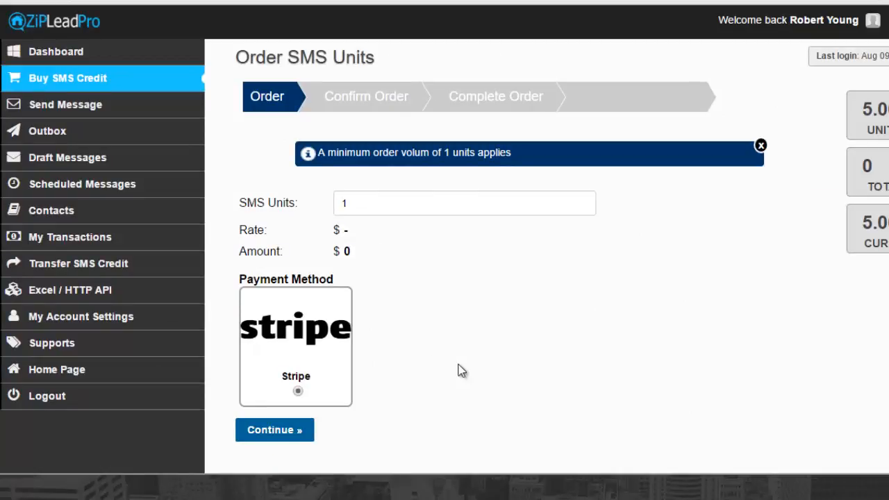
pyautogui.click(363, 203)
pyautogui.press('BackSpace')
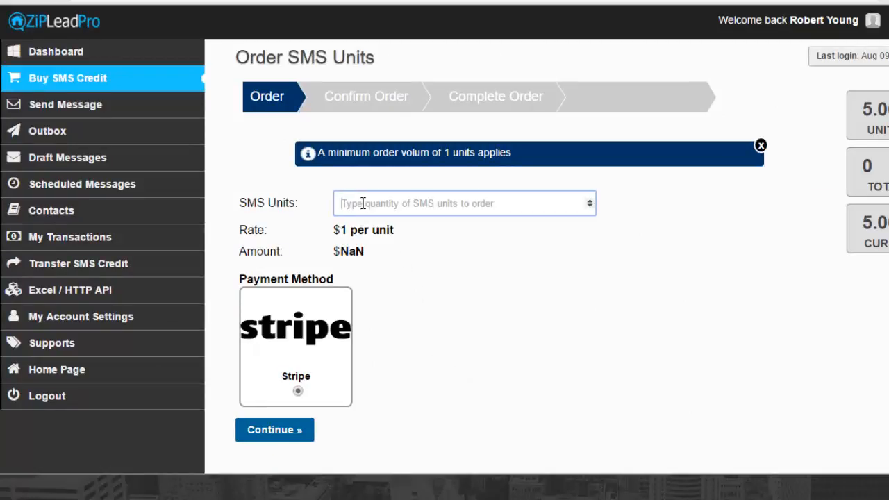
pyautogui.write('200')
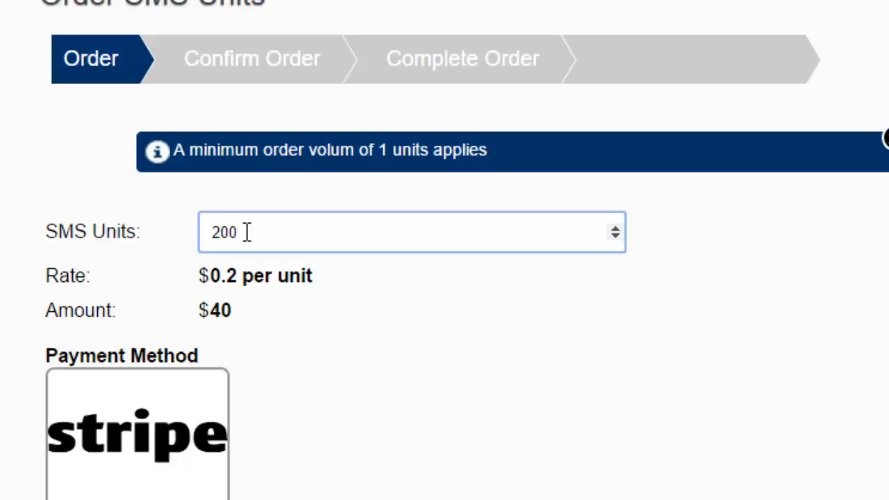
pyautogui.press('BackSpace')
pyautogui.press('BackSpace')
pyautogui.press('BackSpace')
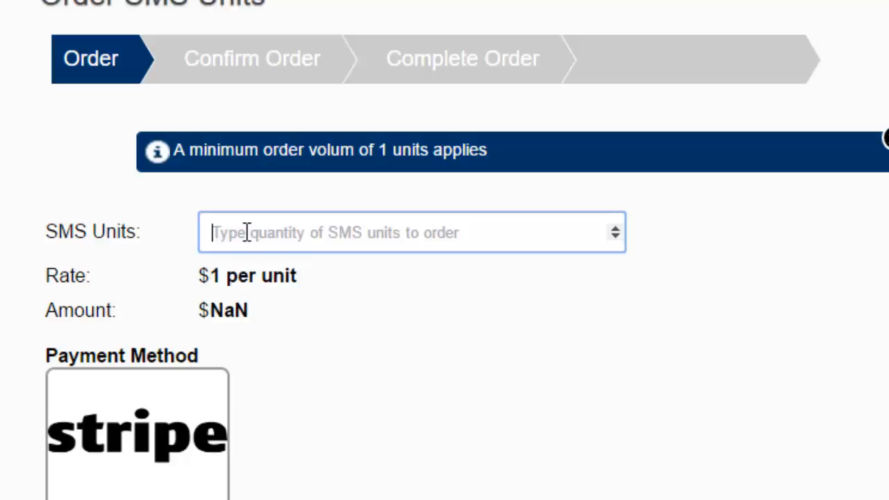
pyautogui.write('100')
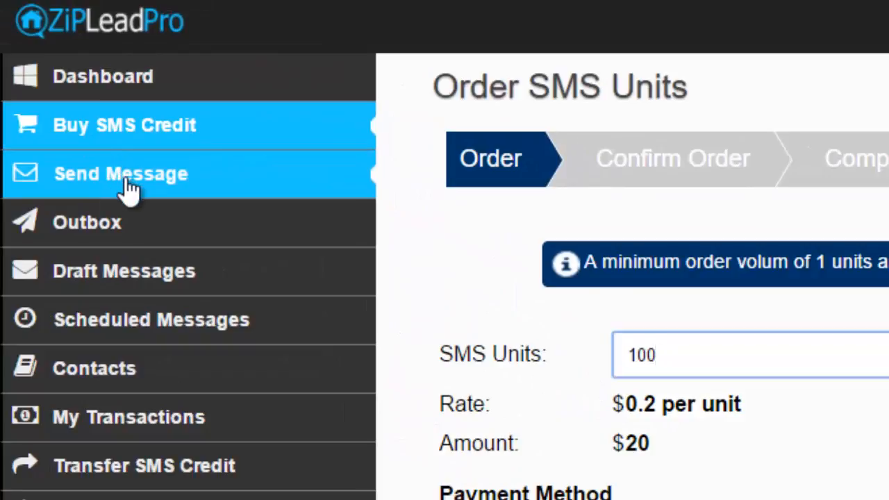
# - Choose Send Message > Send SMS to bring up the Compose SMS form
pyautogui.click(123, 179)
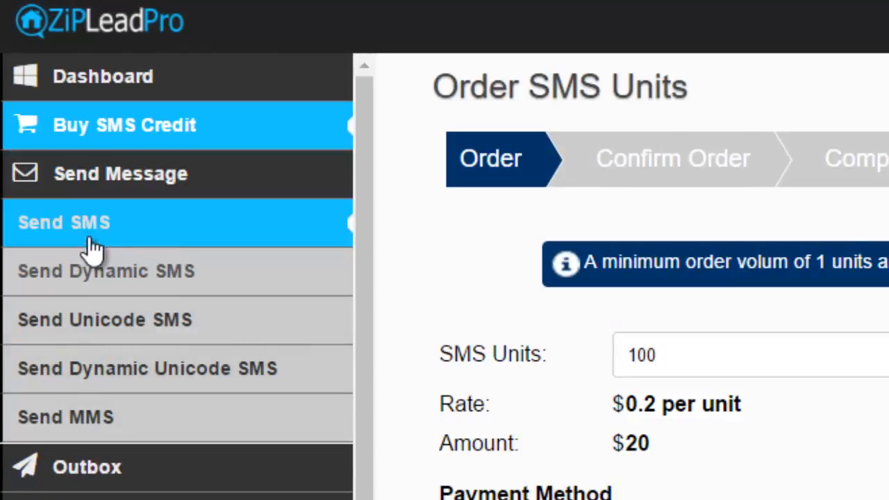
pyautogui.click(83, 240)
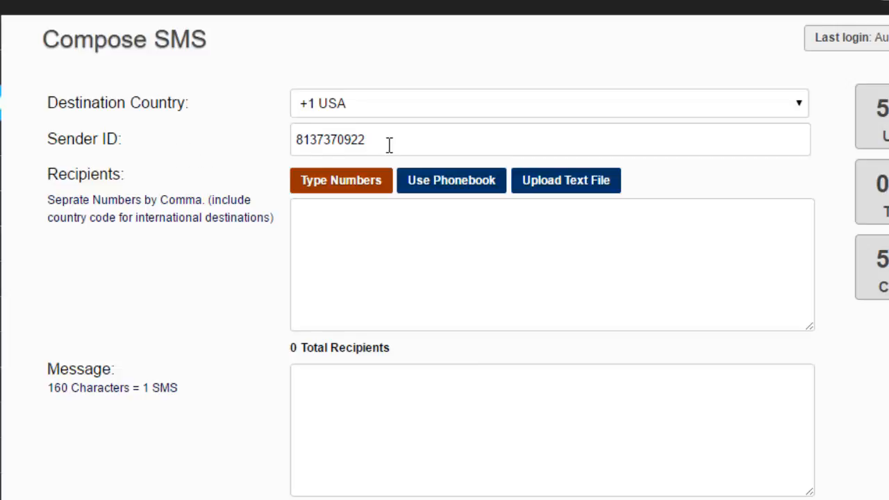
pyautogui.moveTo(390, 143); pyautogui.dragTo(266, 141)
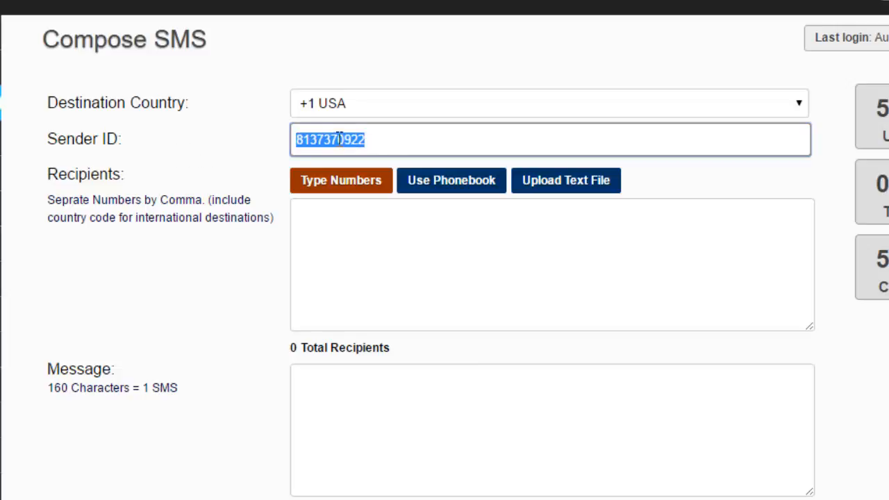
pyautogui.click(366, 140)
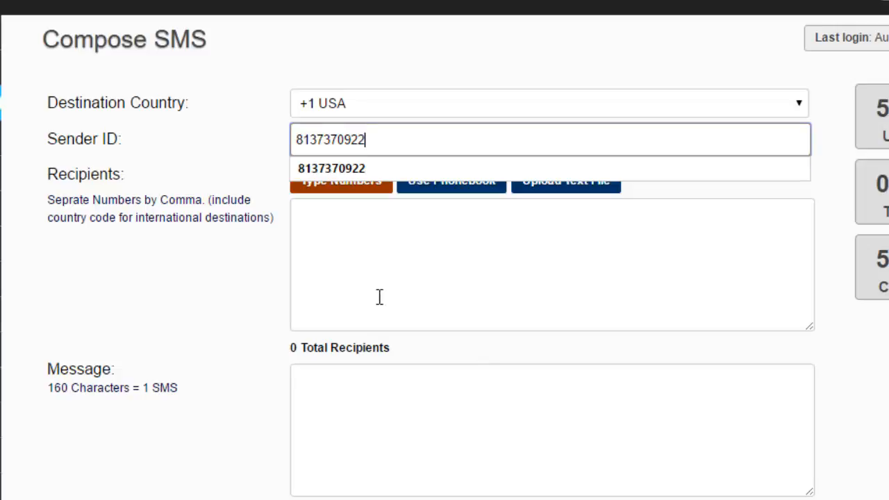
pyautogui.click(219, 136)
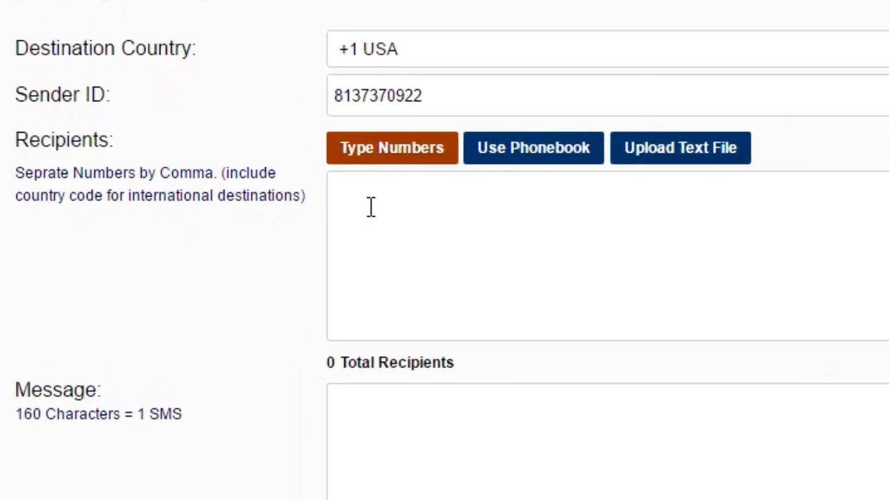
# - Enter two comma-separated recipient phone numbers in the Recipients box
pyautogui.click(371, 207)
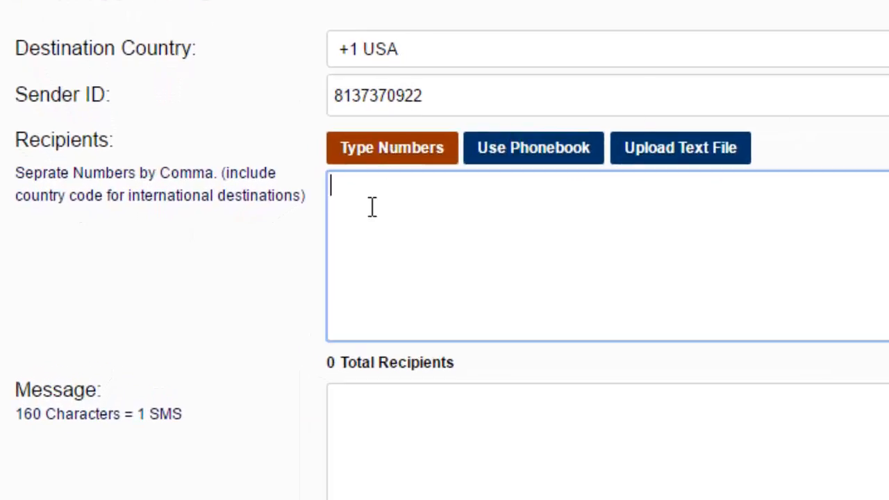
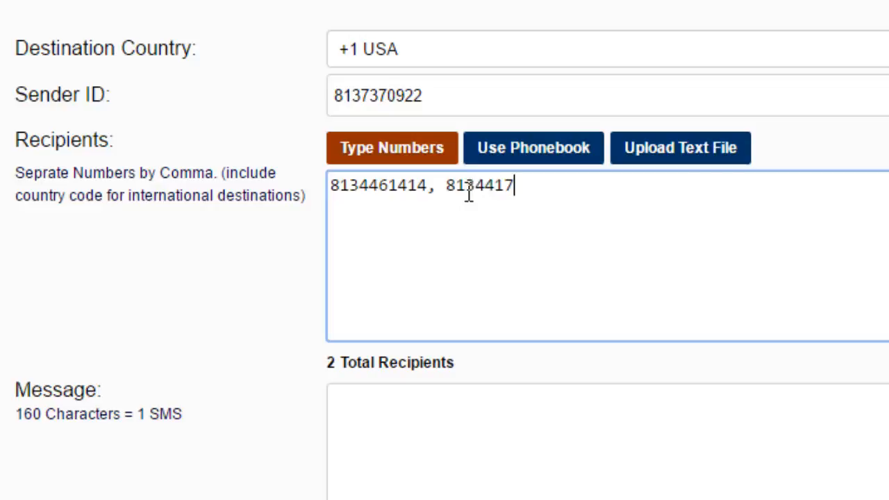
# - Delete the typed numbers and switch recipients to Use Phonebook, showing Brooklyn NY
pyautogui.rightClick(267, 189)
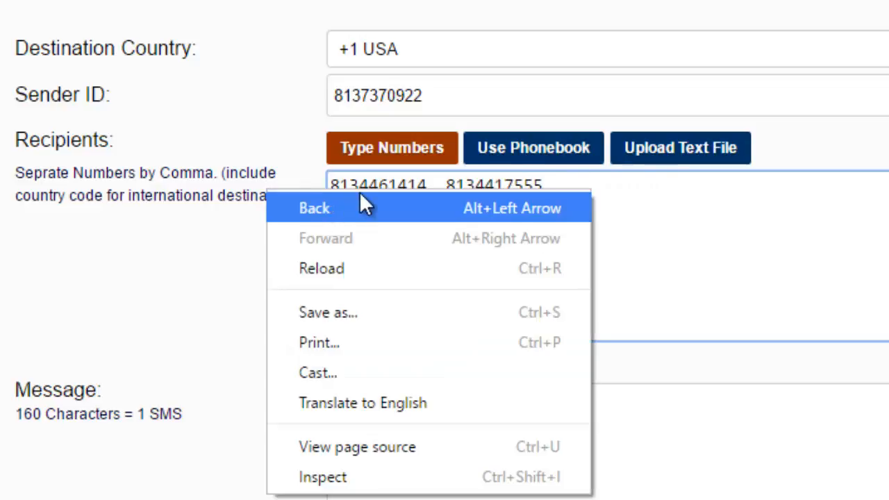
pyautogui.click(606, 171)
pyautogui.rightClick(606, 171)
pyautogui.rightClick(552, 185)
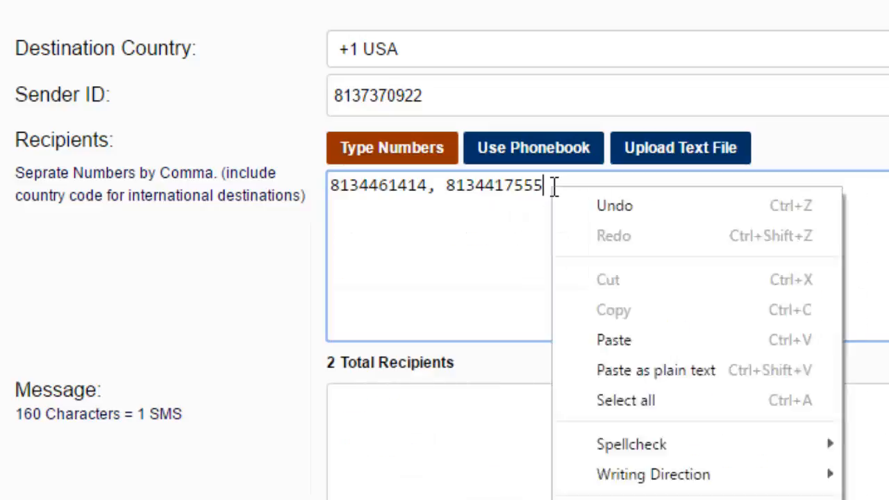
pyautogui.click(552, 185)
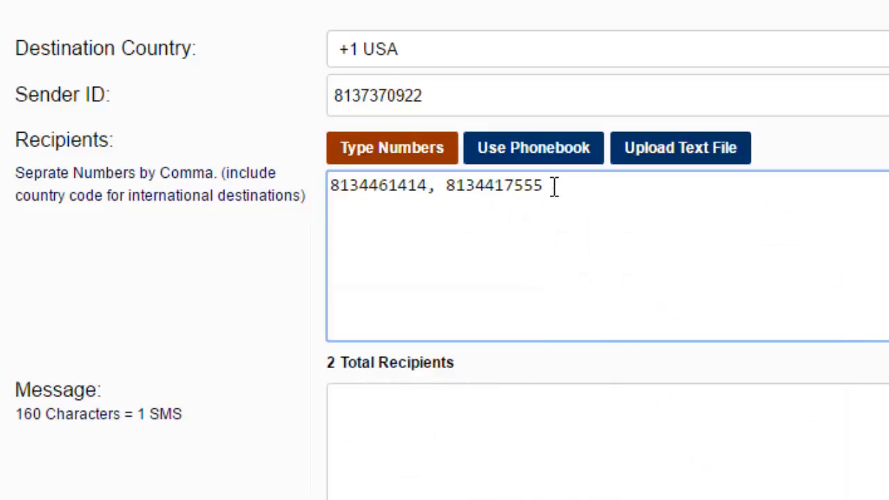
pyautogui.press('BackSpace')
pyautogui.press('BackSpace')
pyautogui.press('BackSpace')
pyautogui.press('BackSpace')
pyautogui.press('BackSpace')
pyautogui.press('BackSpace')
pyautogui.press('BackSpace')
pyautogui.press('BackSpace')
pyautogui.press('BackSpace')
pyautogui.press('BackSpace')
pyautogui.press('BackSpace')
pyautogui.press('BackSpace')
pyautogui.press('BackSpace')
pyautogui.press('BackSpace')
pyautogui.press('BackSpace')
pyautogui.press('BackSpace')
pyautogui.press('BackSpace')
pyautogui.press('BackSpace')
pyautogui.press('BackSpace')
pyautogui.press('BackSpace')
pyautogui.press('BackSpace')
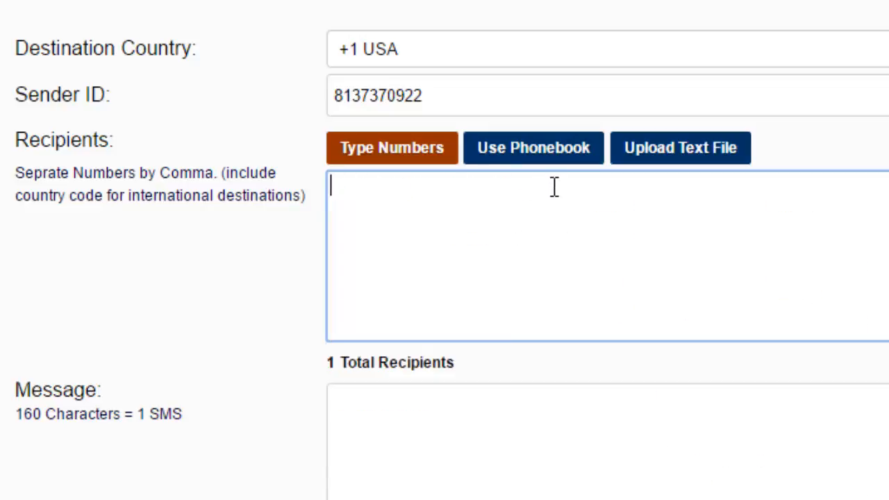
pyautogui.click(535, 149)
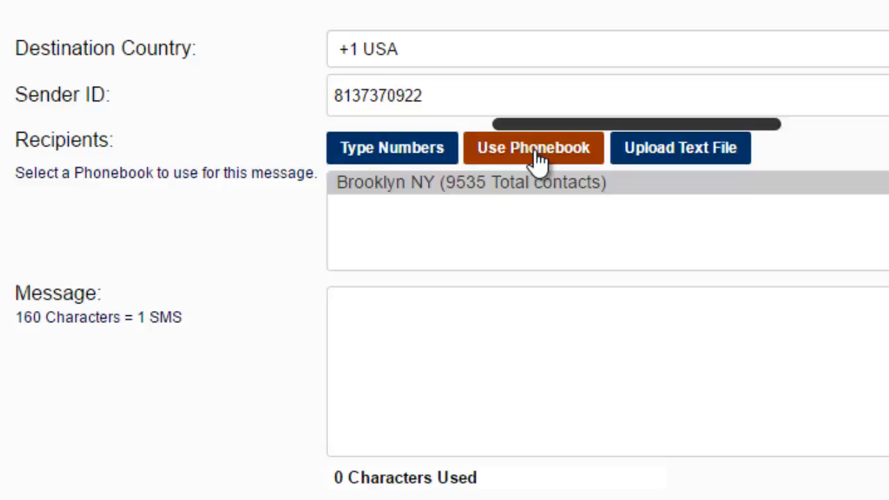
# - Select the Brooklyn NY phonebook row (9535 total contacts) as recipients
pyautogui.click(543, 192)
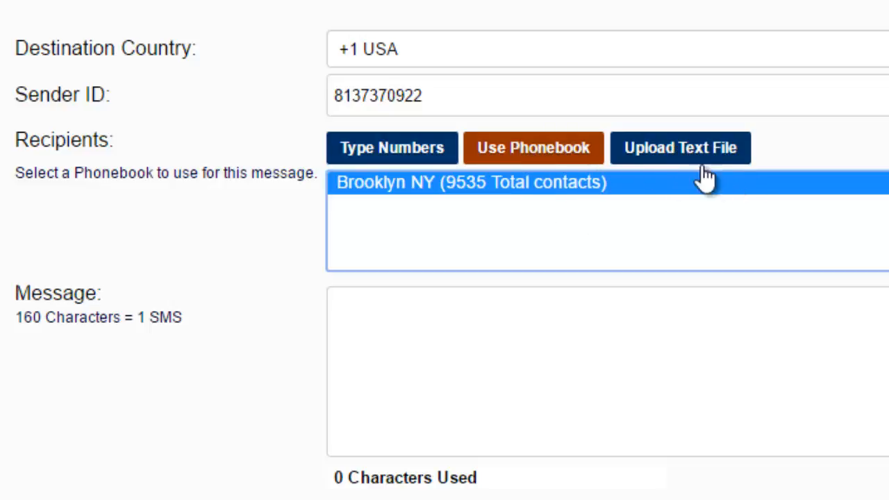
# - Switch recipients to Upload Text File, highlight the '160 Characters = 1 SMS' note, and focus the Message box
pyautogui.click(683, 156)
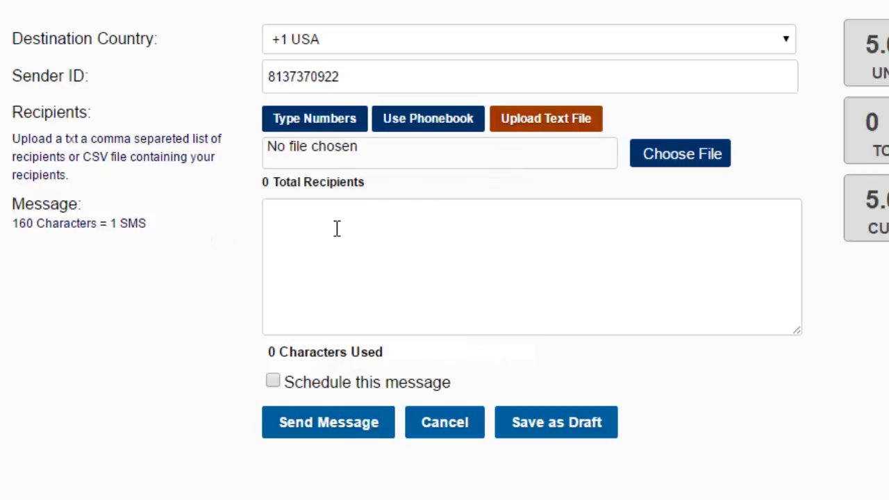
pyautogui.moveTo(12, 220); pyautogui.dragTo(34, 223)
pyautogui.moveTo(113, 223); pyautogui.dragTo(147, 223)
pyautogui.click(315, 240)
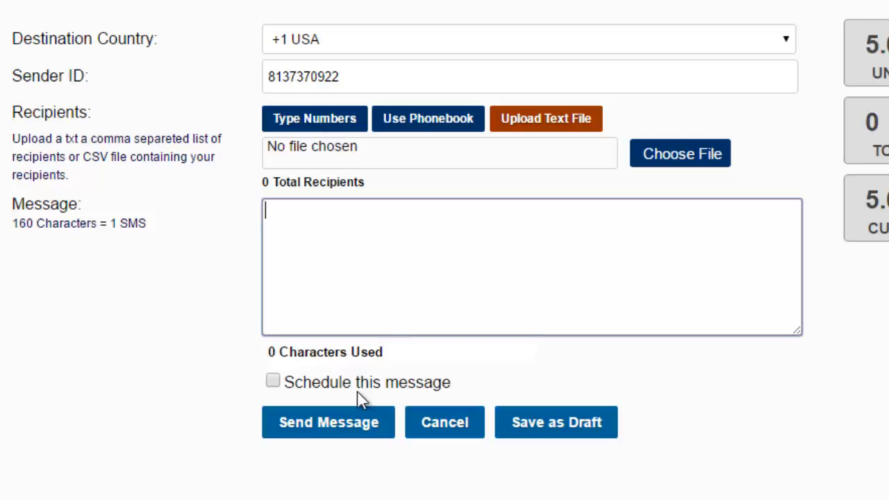
# - Enable scheduling for 2016-08-10 at 02:21 and send the scheduled message
pyautogui.click(272, 381)
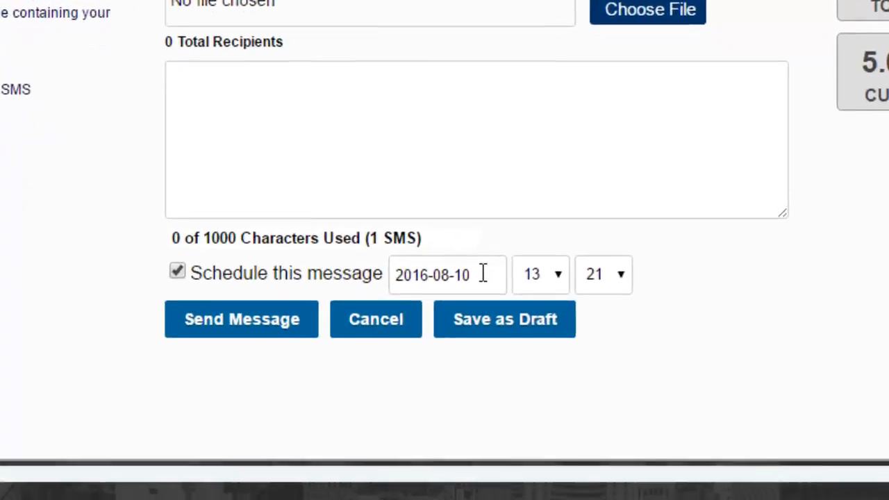
pyautogui.click(482, 273)
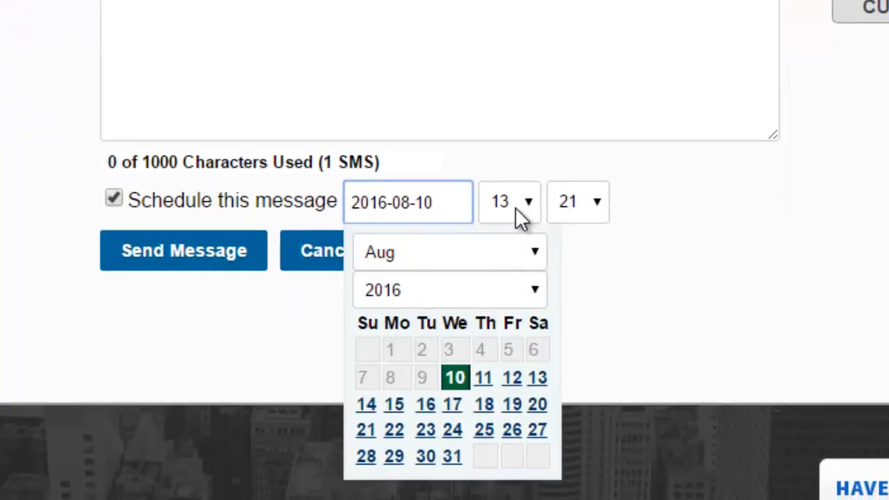
pyautogui.click(516, 207)
pyautogui.press('Escape')
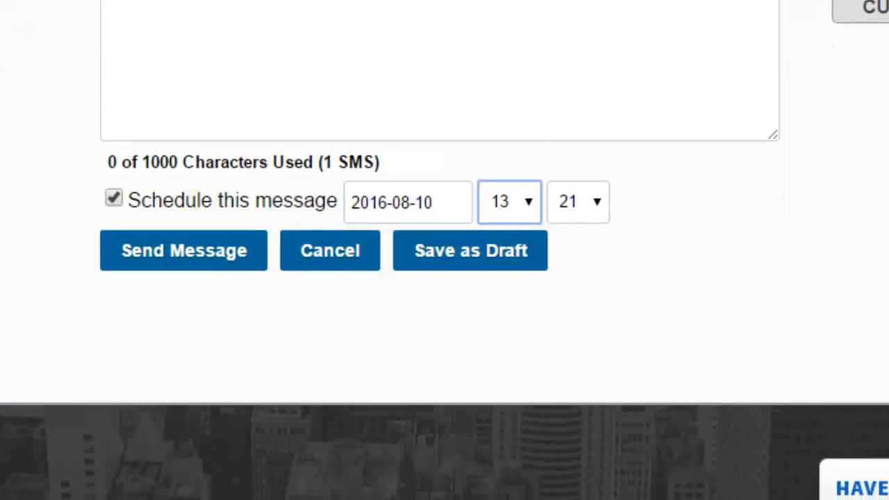
pyautogui.click(599, 198)
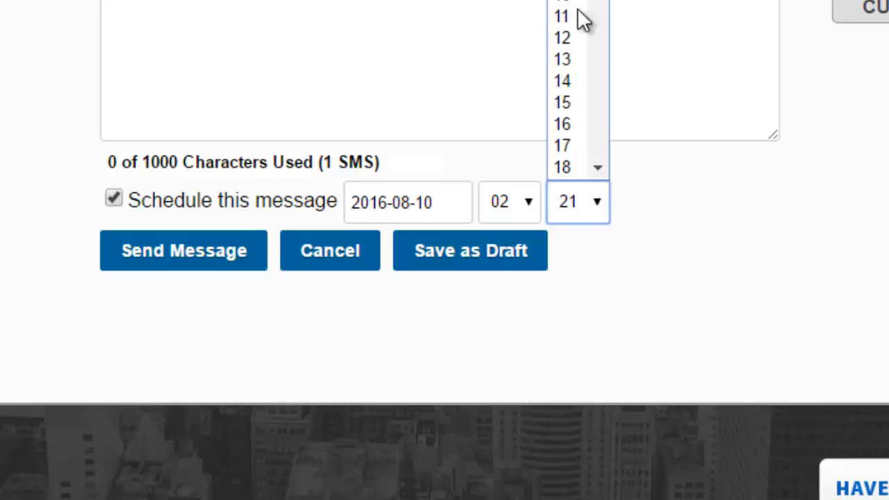
pyautogui.click(703, 292)
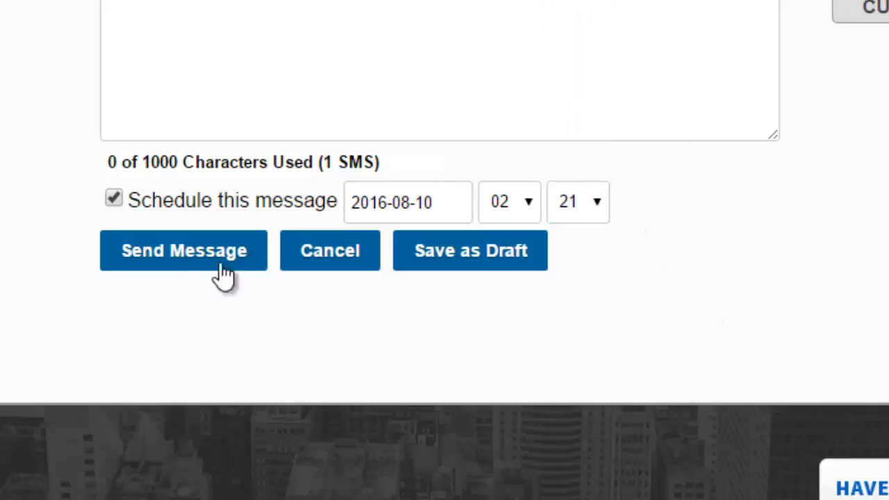
pyautogui.click(183, 258)
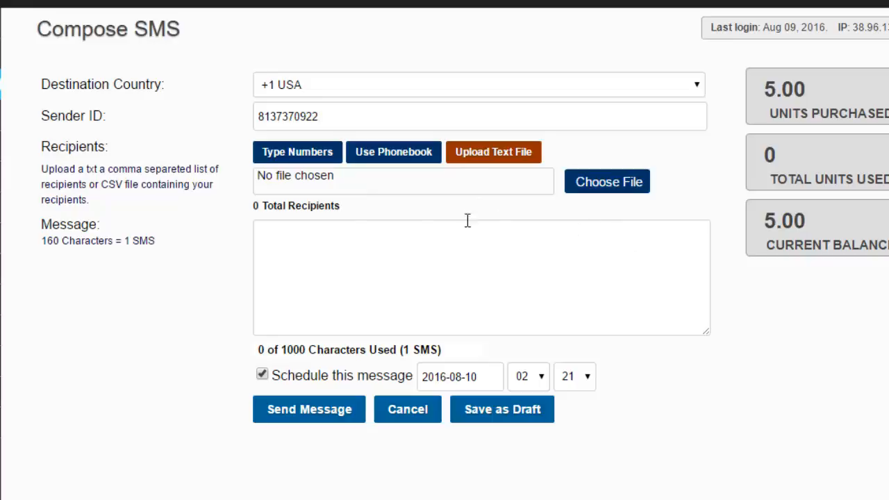
# - Switch to Use Phonebook, then browse Drafts, Scheduled Messages, My Address Book and My Transactions
pyautogui.click(379, 154)
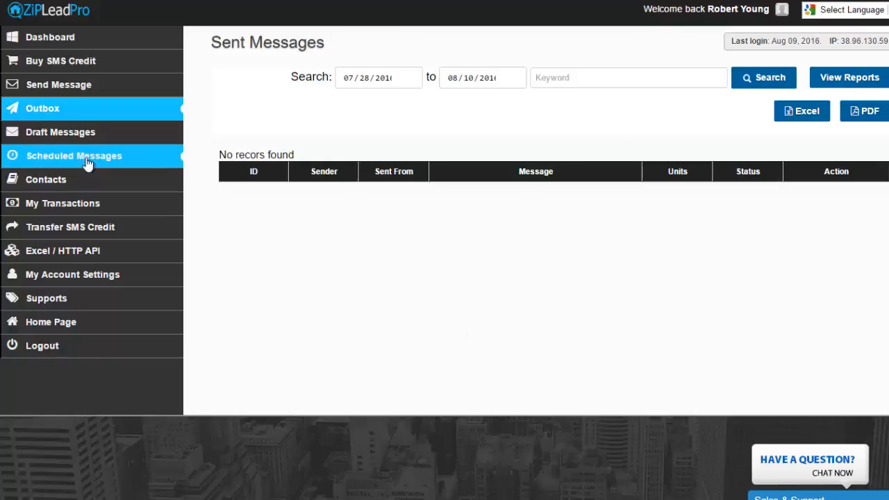
pyautogui.click(80, 138)
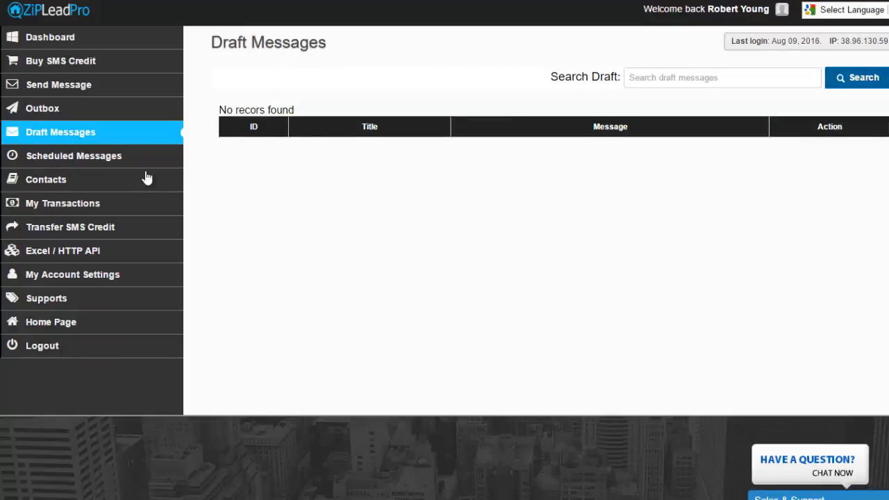
pyautogui.click(86, 156)
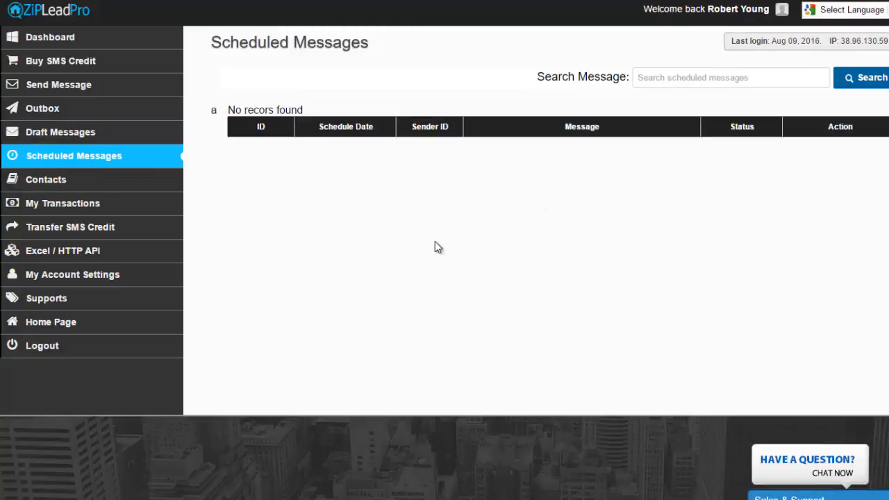
pyautogui.click(64, 181)
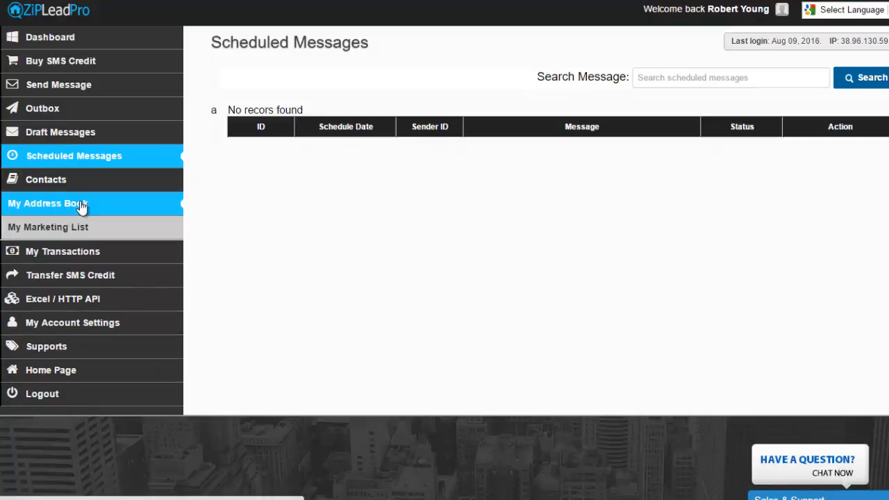
pyautogui.click(80, 203)
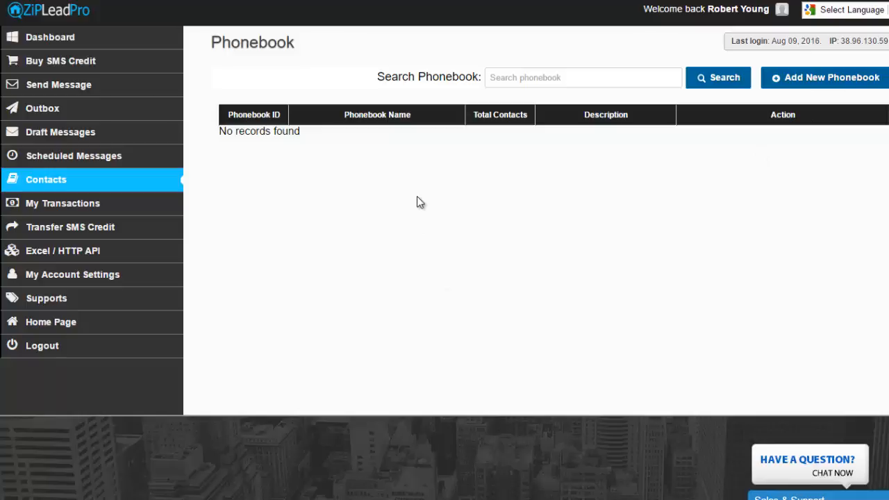
pyautogui.click(92, 210)
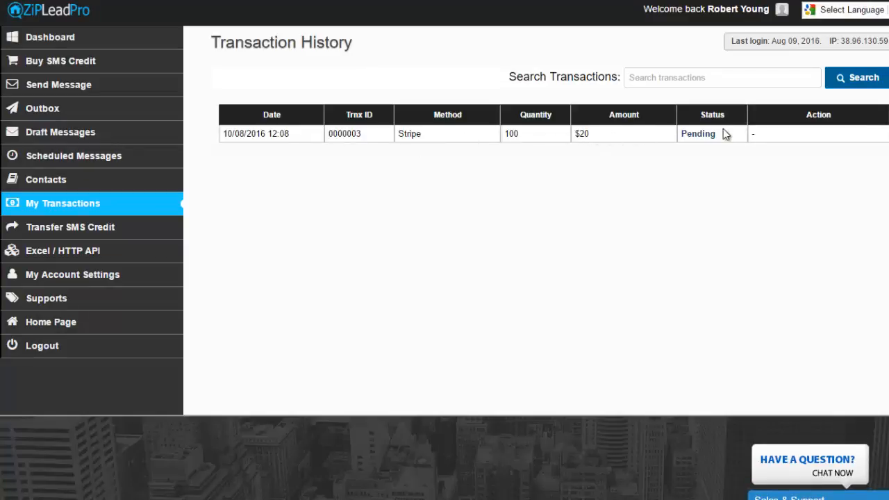
# - Highlight the $20 transaction amount, then open the Transfer SMS Credit page
pyautogui.moveTo(594, 139); pyautogui.dragTo(576, 134)
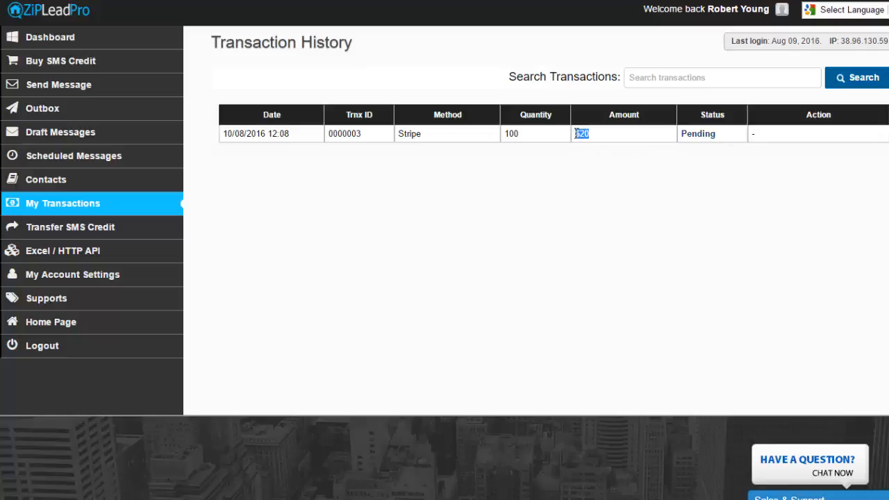
pyautogui.click(693, 132)
pyautogui.click(95, 236)
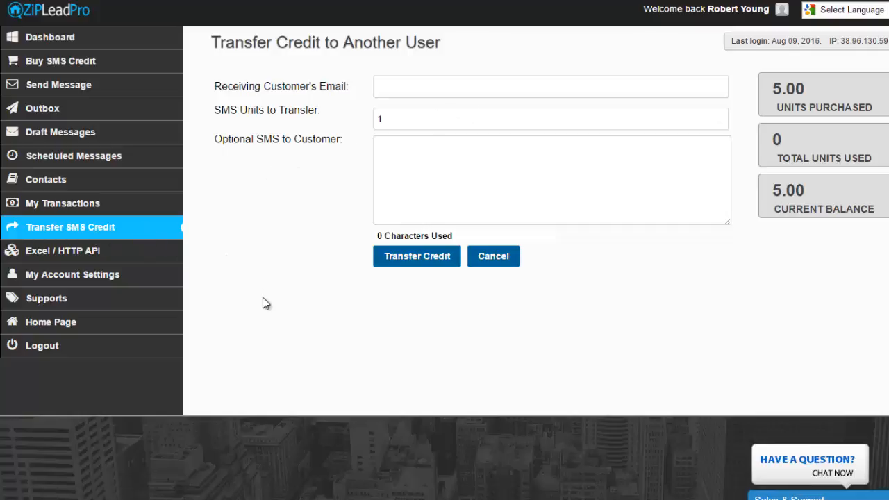
# - In Edit My Account Details, choose (GMT-04:00) Atlantic Time (Canada) as Current Time Zone
pyautogui.click(71, 282)
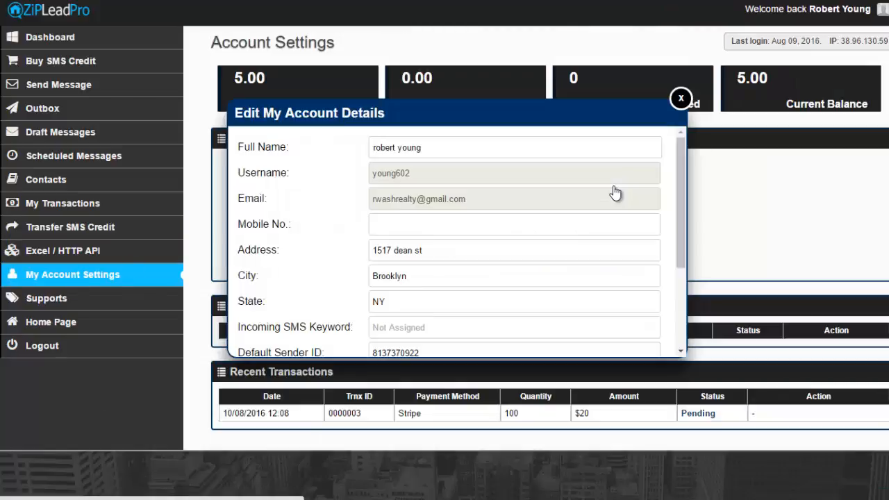
pyautogui.click(681, 98)
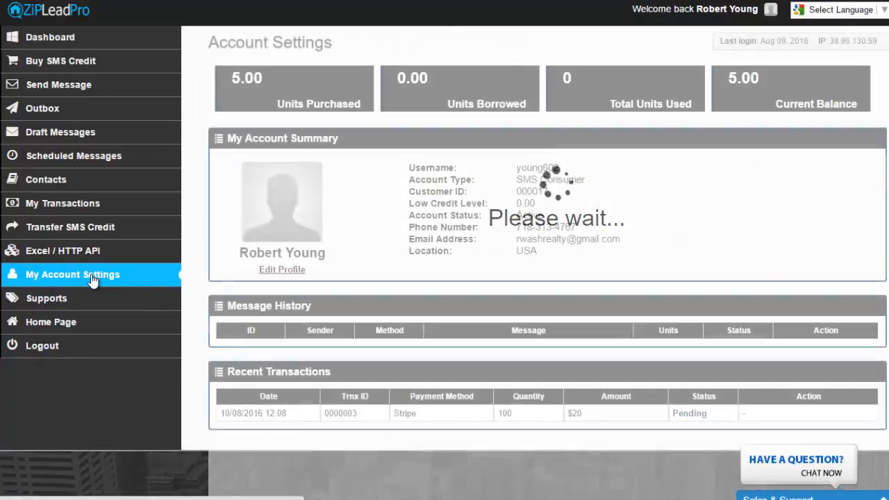
pyautogui.click(91, 274)
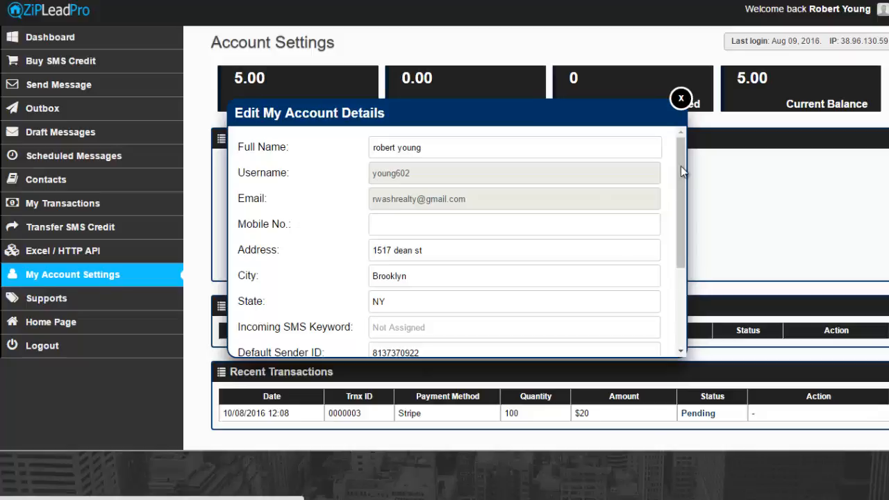
pyautogui.moveTo(681, 166); pyautogui.dragTo(690, 279)
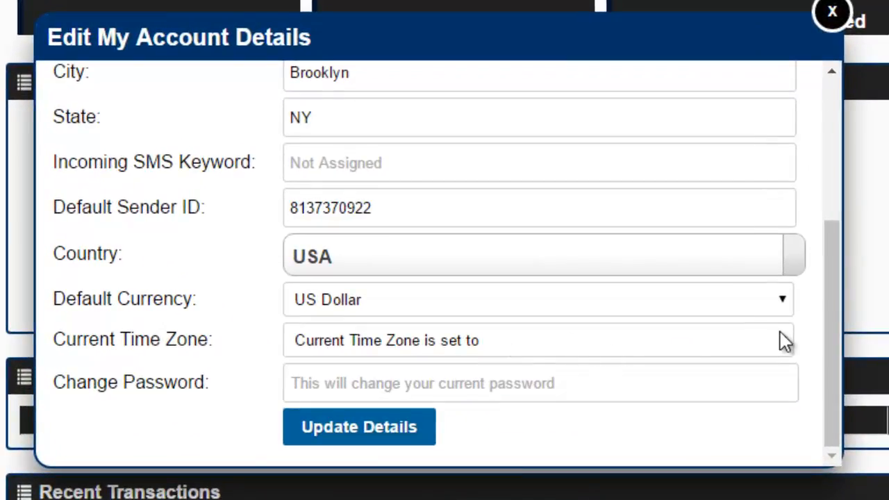
pyautogui.click(784, 341)
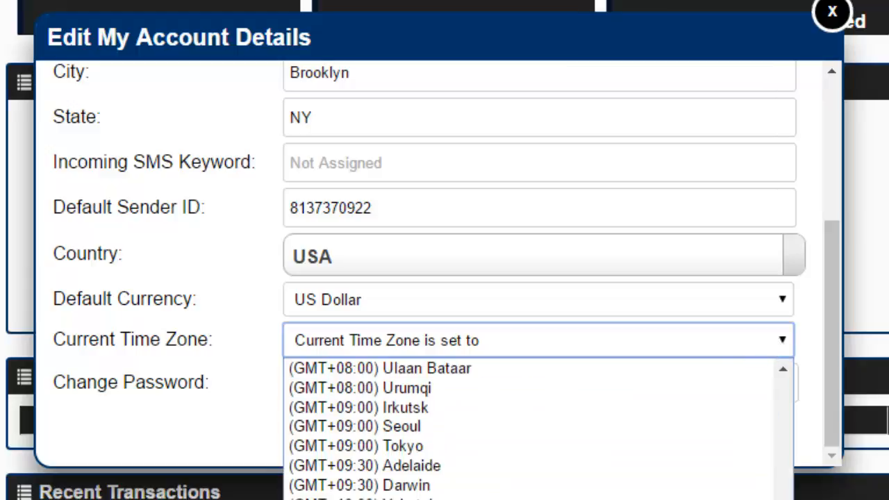
pyautogui.scroll(15, 535, 428)
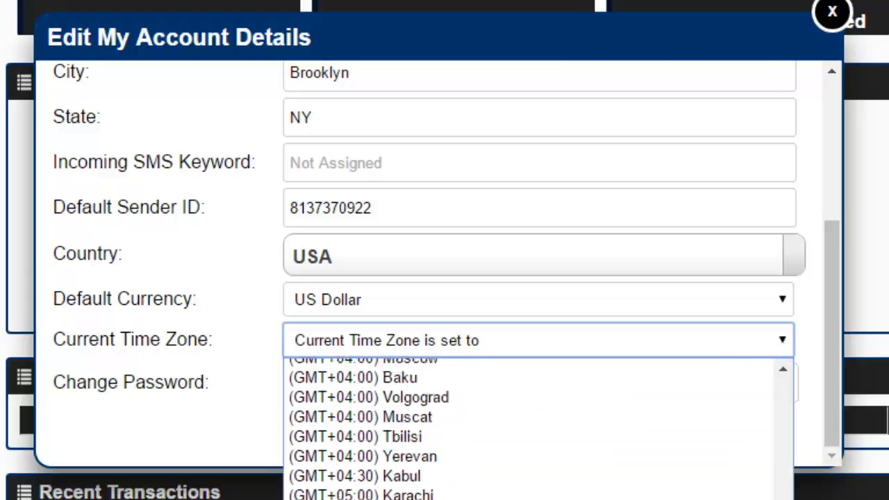
pyautogui.scroll(15, 777, 451)
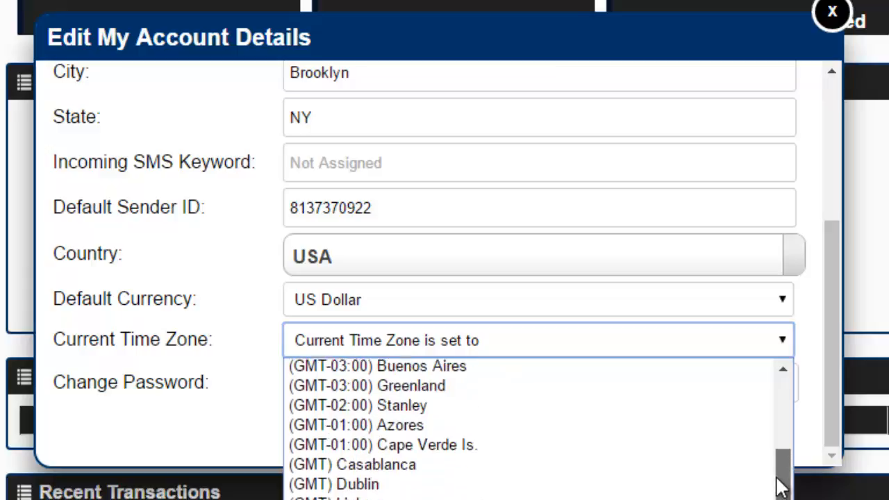
pyautogui.scroll(3, 776, 452)
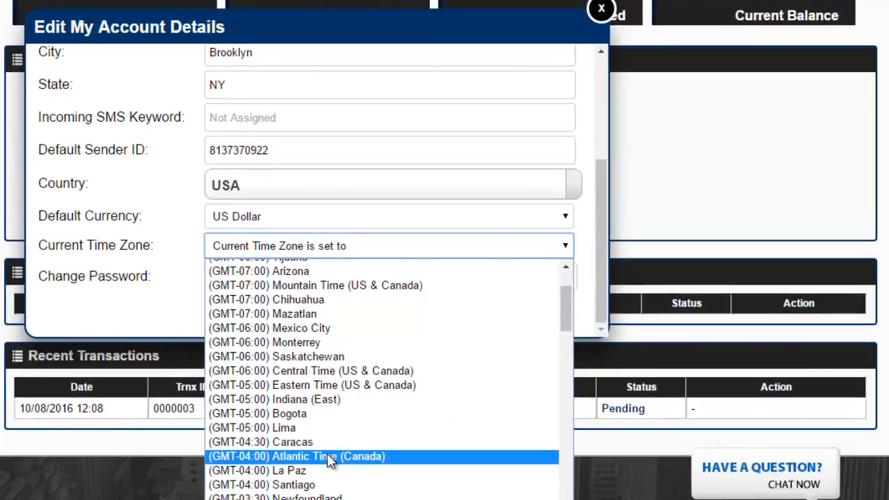
pyautogui.click(331, 462)
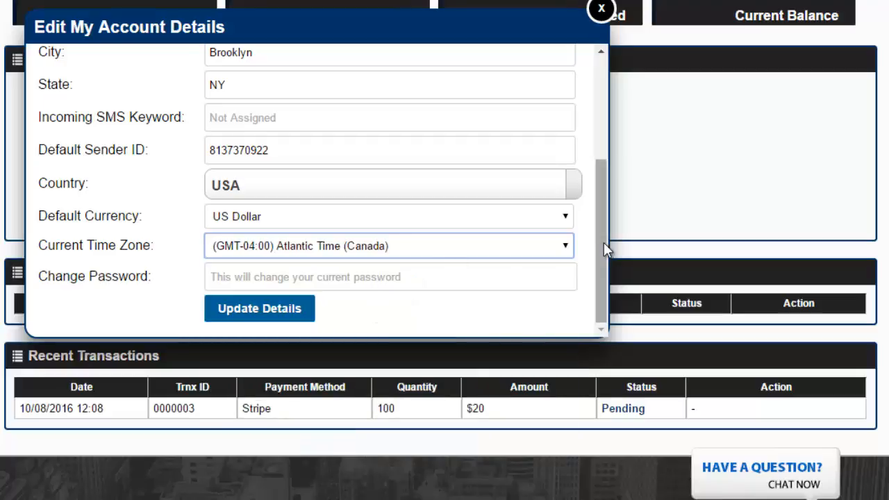
pyautogui.moveTo(605, 236); pyautogui.dragTo(605, 193)
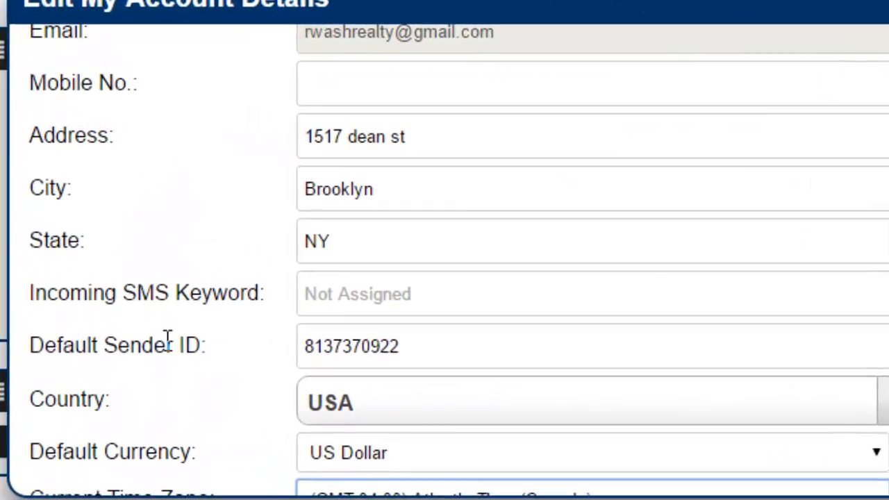
# - Select and then deselect the Default Sender ID value in the account form
pyautogui.click(416, 349)
pyautogui.moveTo(401, 348); pyautogui.dragTo(304, 344)
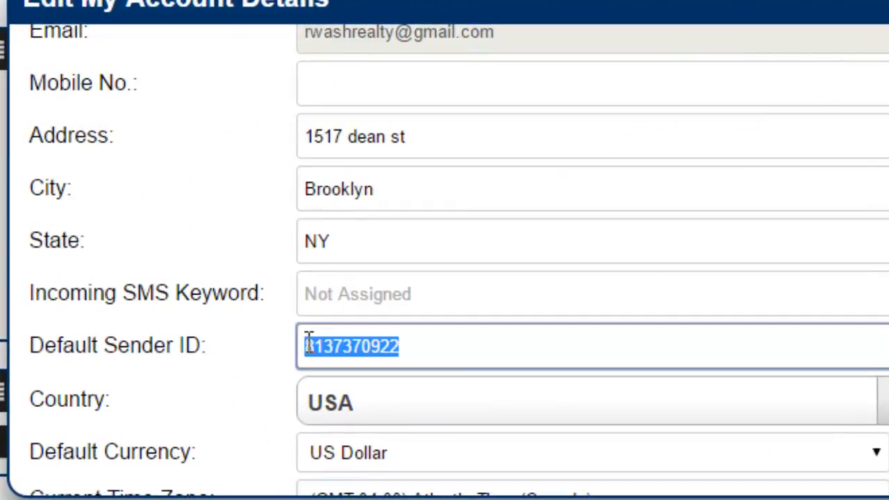
pyautogui.click(408, 349)
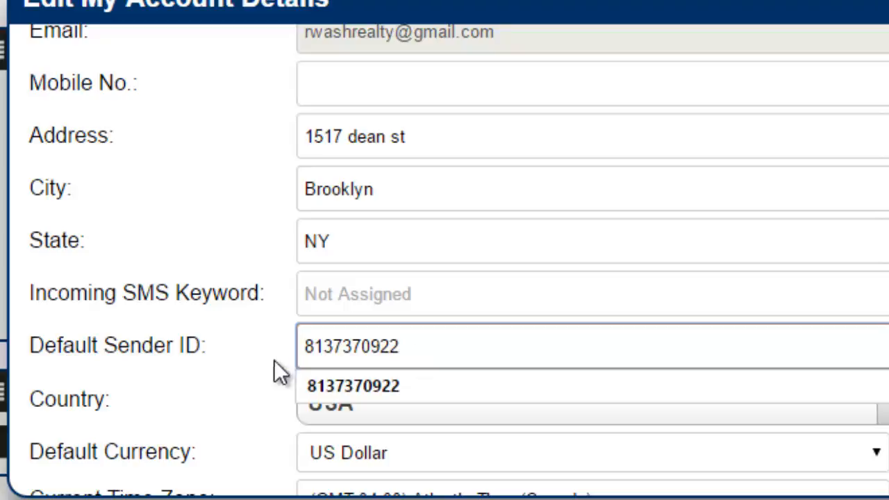
pyautogui.click(250, 361)
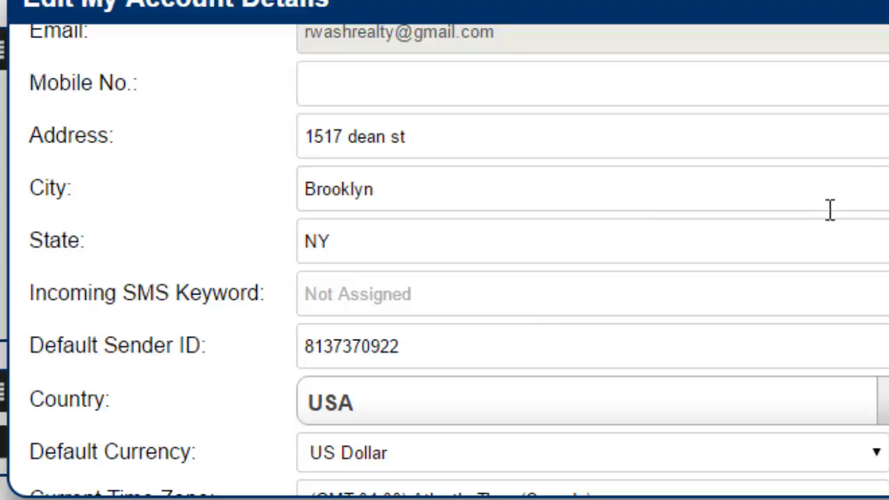
# - Try Update Details and see the empty Mobile No. field flagged as required
pyautogui.scroll(2, 459, 261)
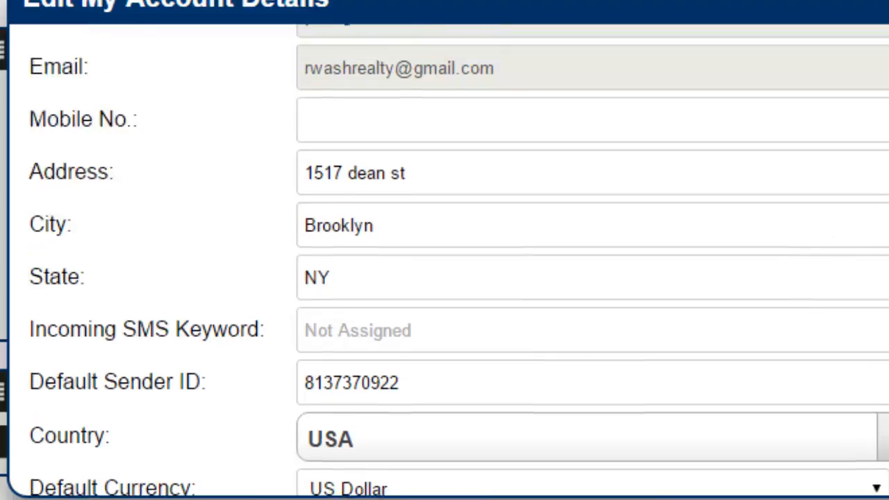
pyautogui.scroll(-4, 458, 261)
pyautogui.scroll(3, 459, 261)
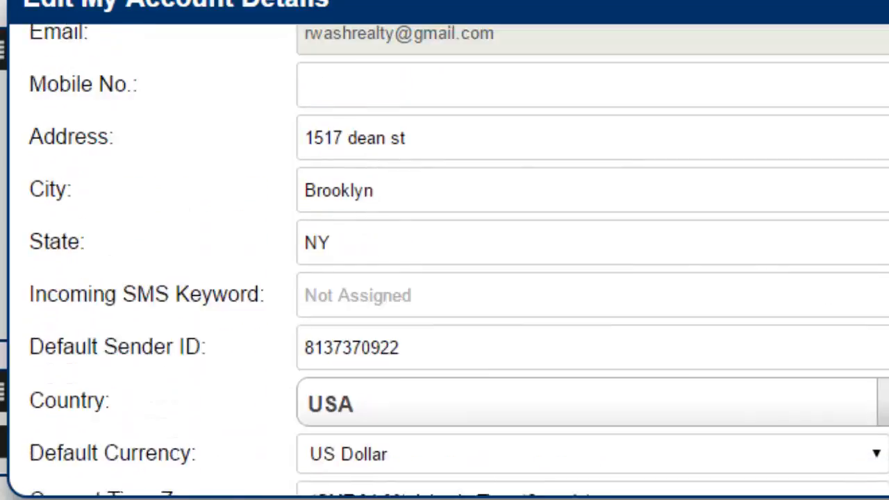
pyautogui.scroll(-4, 459, 261)
pyautogui.scroll(3, 459, 261)
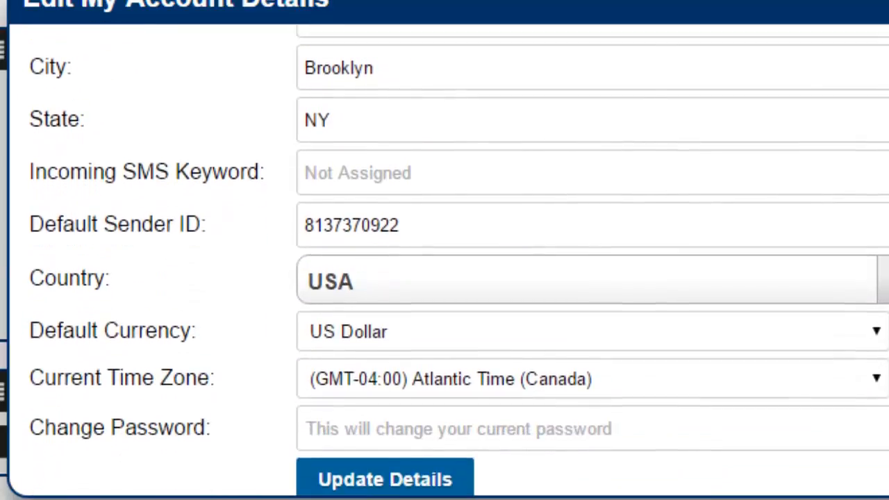
pyautogui.scroll(-1, 458, 261)
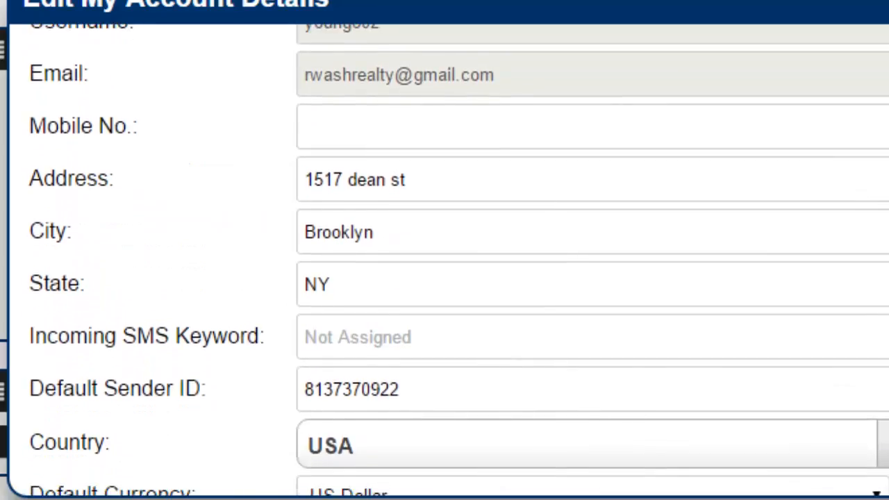
pyautogui.scroll(2, 459, 260)
pyautogui.scroll(-5, 458, 261)
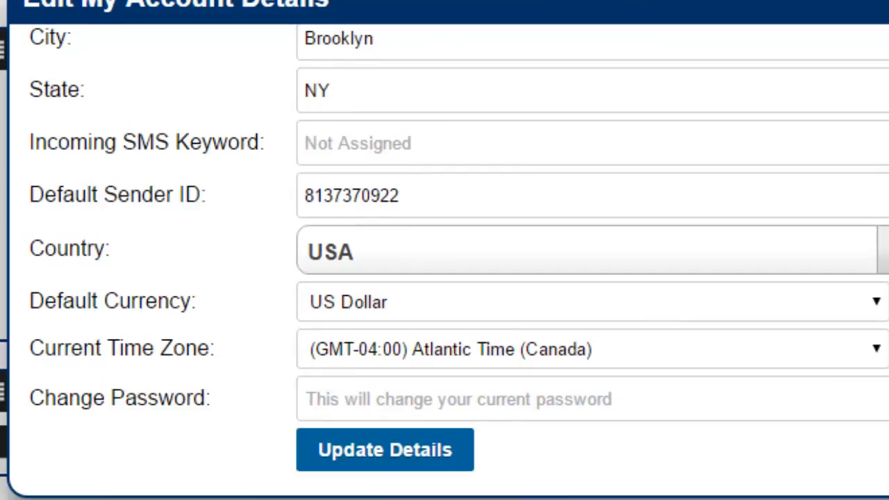
pyautogui.click(372, 451)
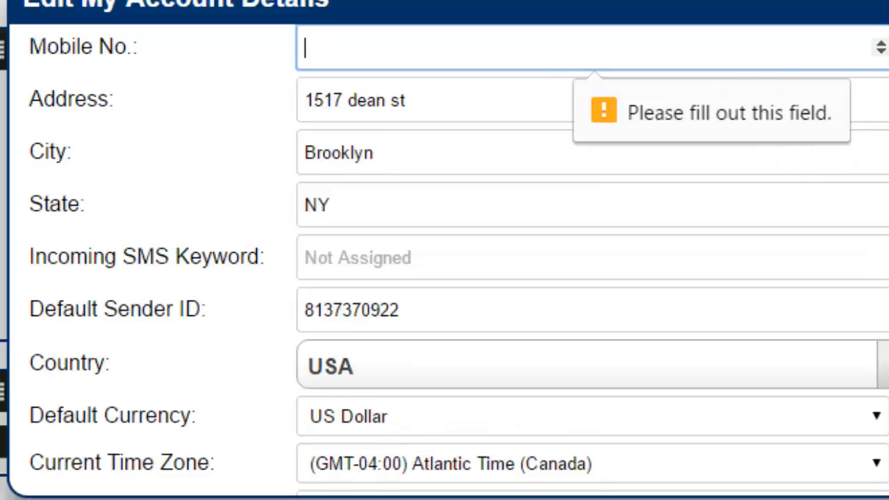
pyautogui.scroll(2, 592, 251)
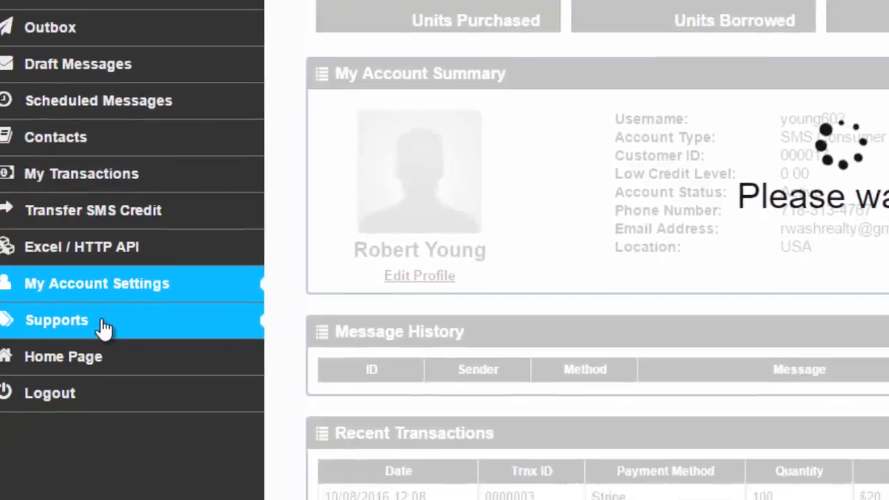
# - Preview the new-ticket form and Sales & Support chat, returning to the empty Support Tickets list
pyautogui.click(103, 326)
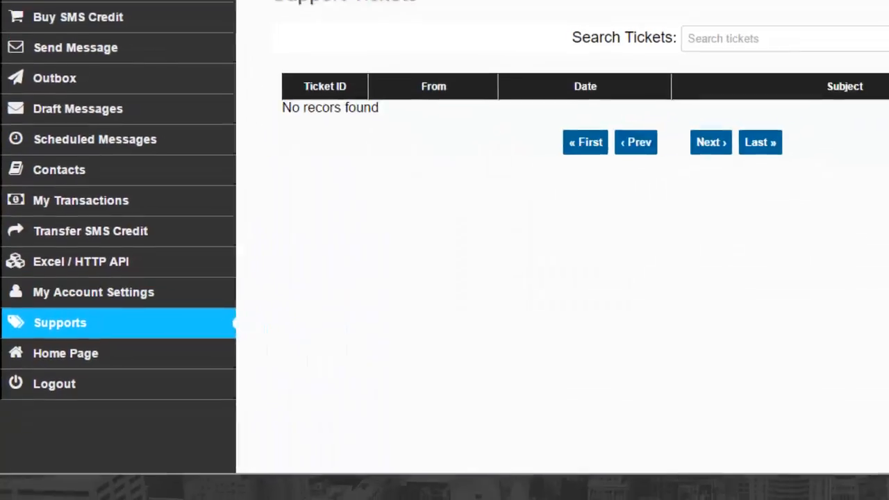
pyautogui.click(782, 205)
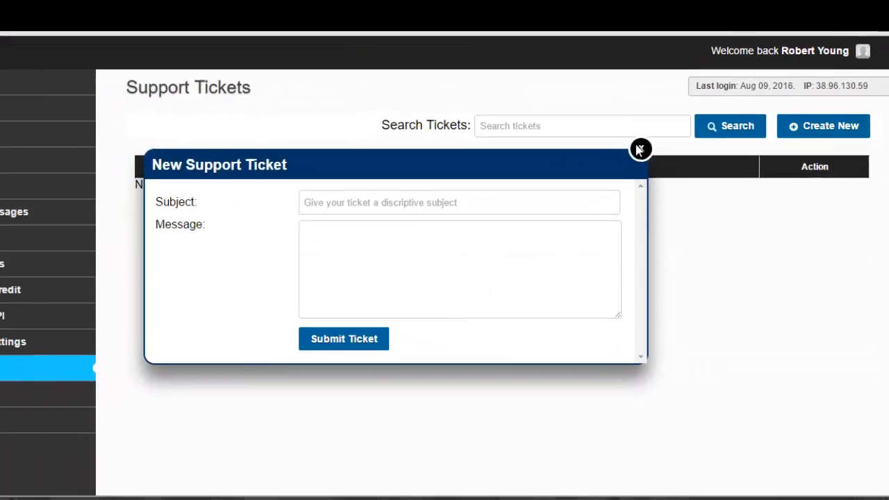
pyautogui.click(641, 149)
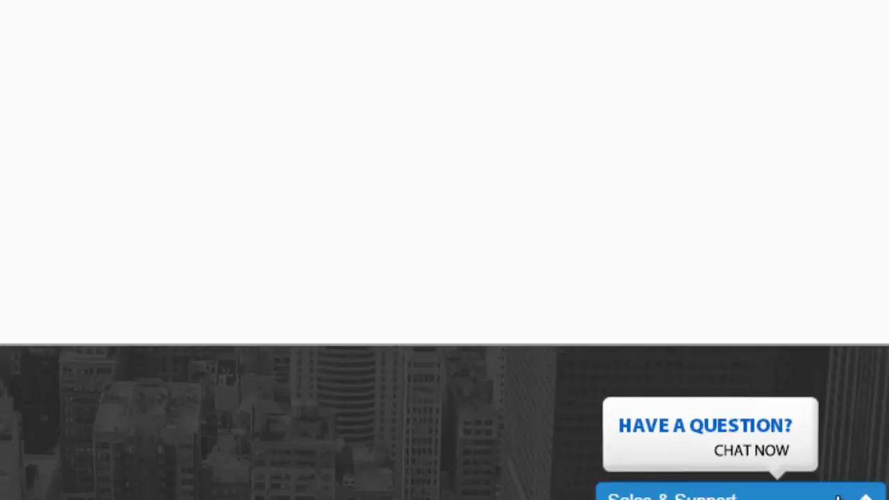
pyautogui.click(839, 498)
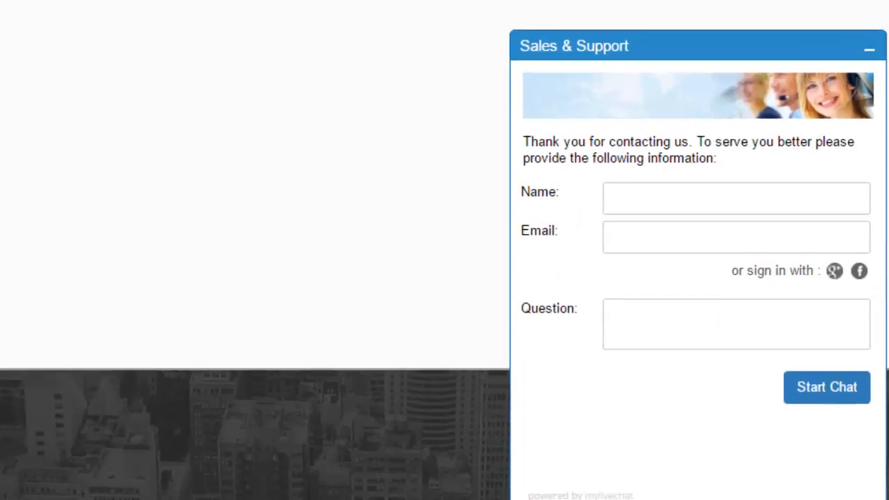
pyautogui.click(867, 56)
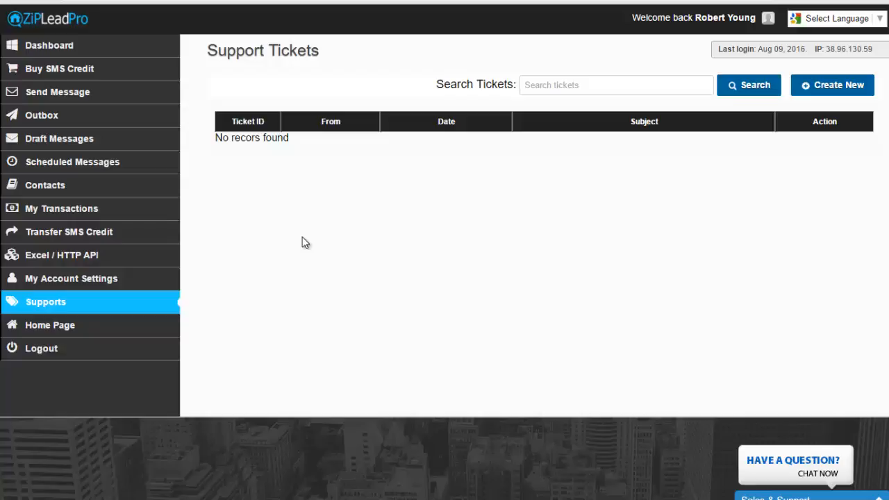
# - Open the Send SMS compose form from the Send Message menu
pyautogui.click(30, 186)
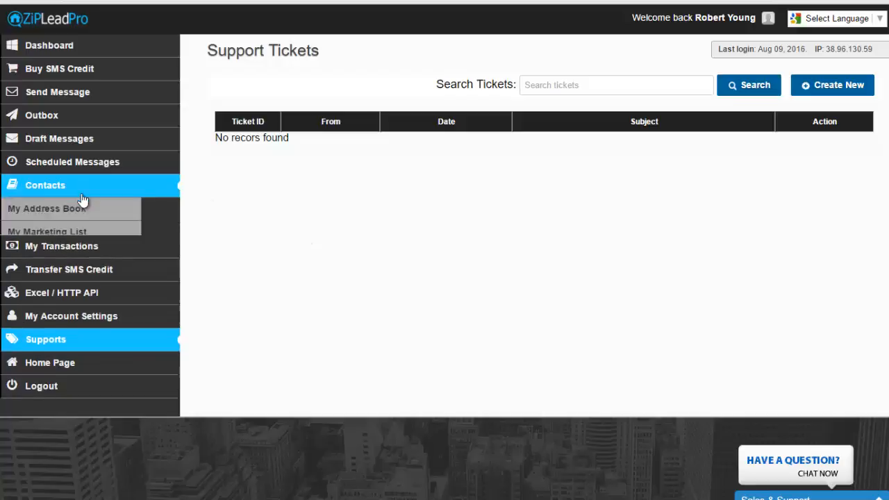
pyautogui.click(64, 100)
pyautogui.click(52, 118)
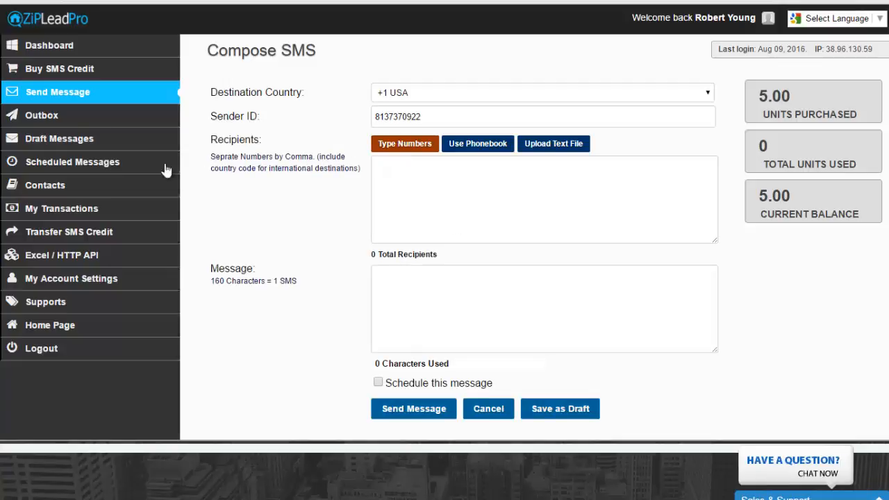
# - Switch to the Send MMS form and choose Type Numbers for recipients
pyautogui.click(67, 96)
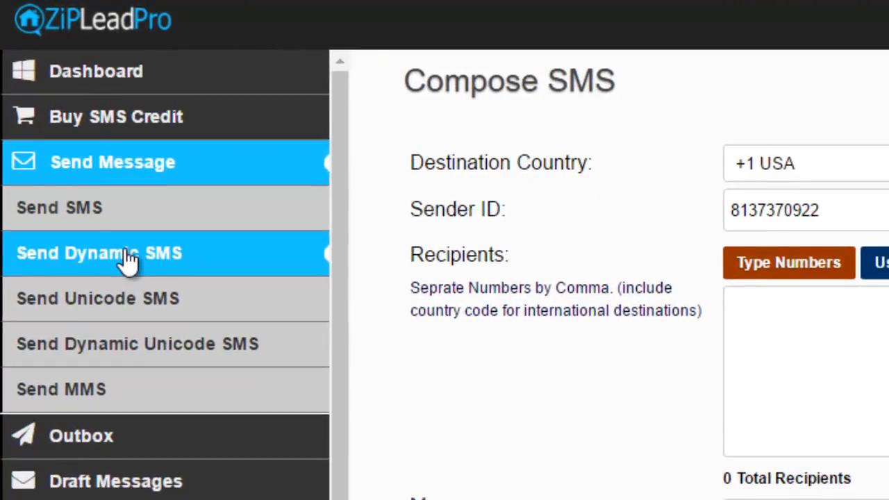
pyautogui.click(97, 396)
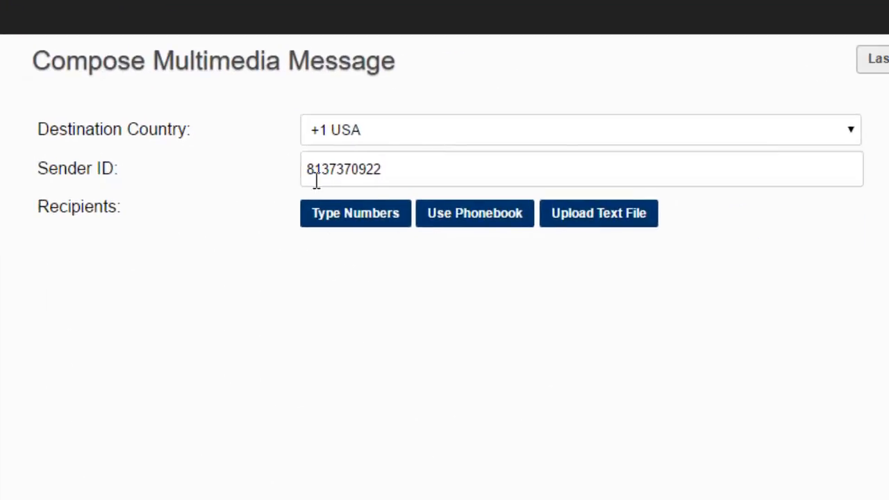
pyautogui.click(392, 210)
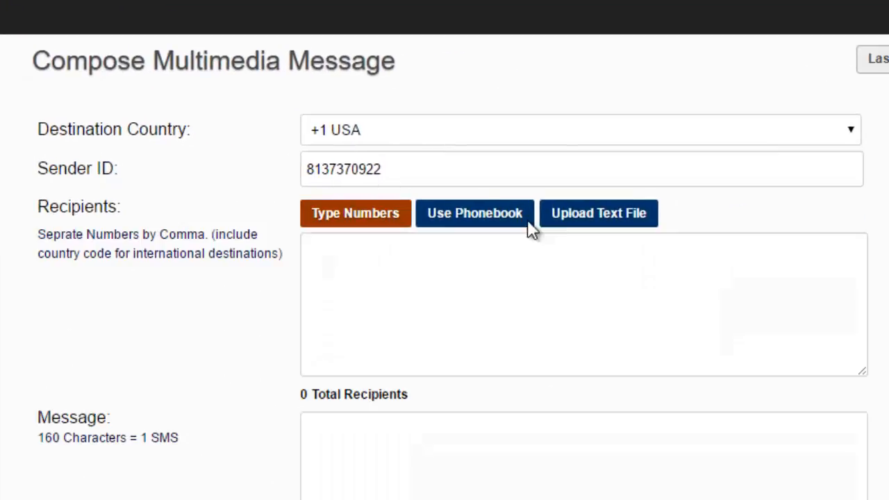